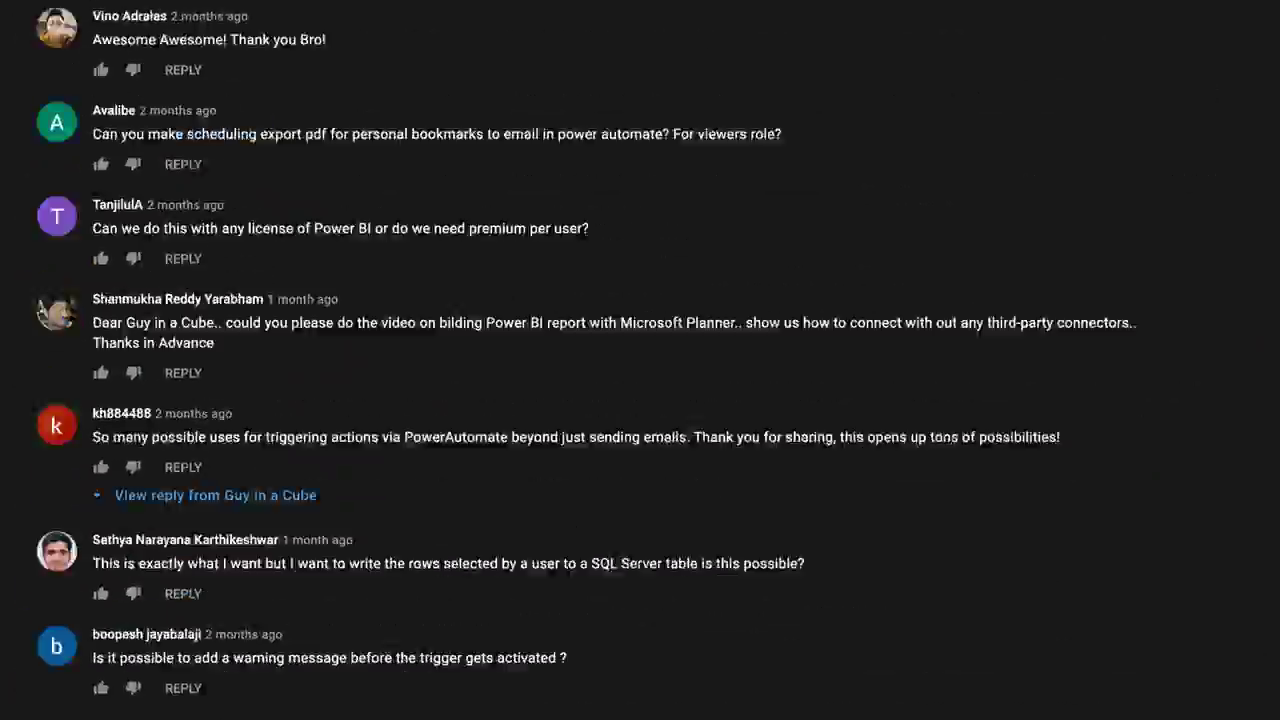
Step: Scroll up to the YouTube comments and sort them Newest first
scroll(375, 313, up, 20)
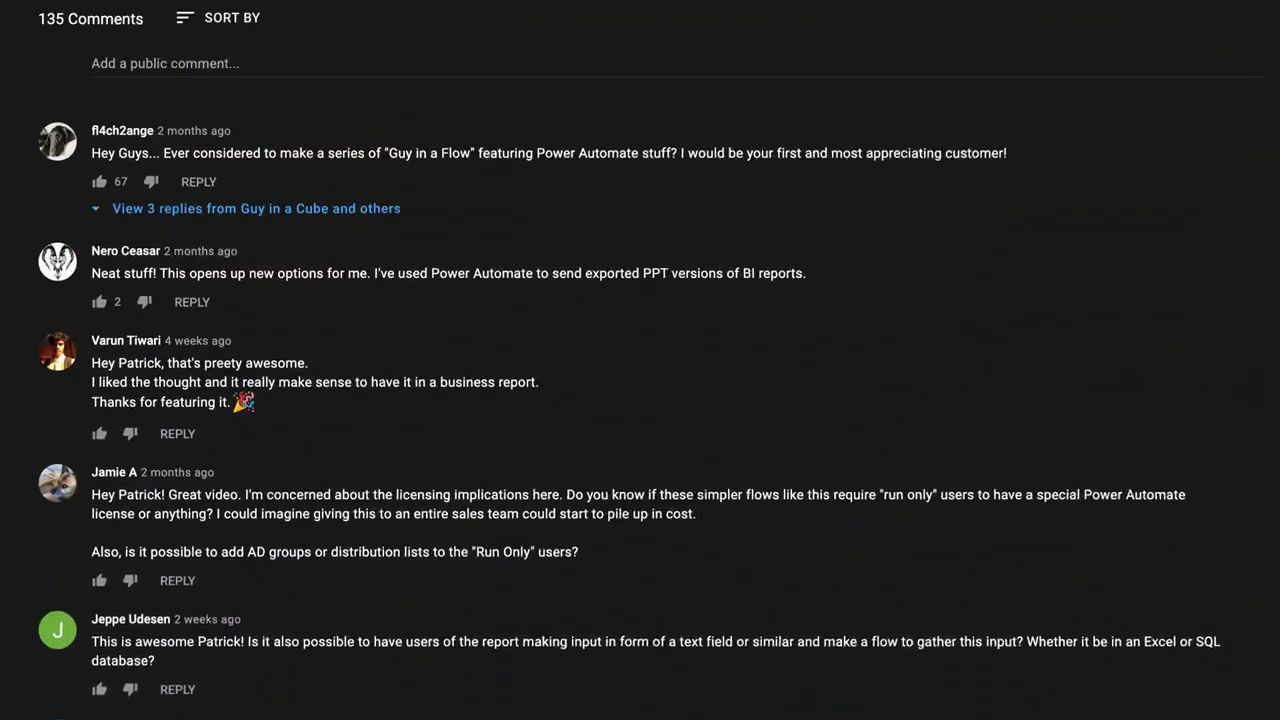
scroll(250, 228, up, 1)
click(250, 318)
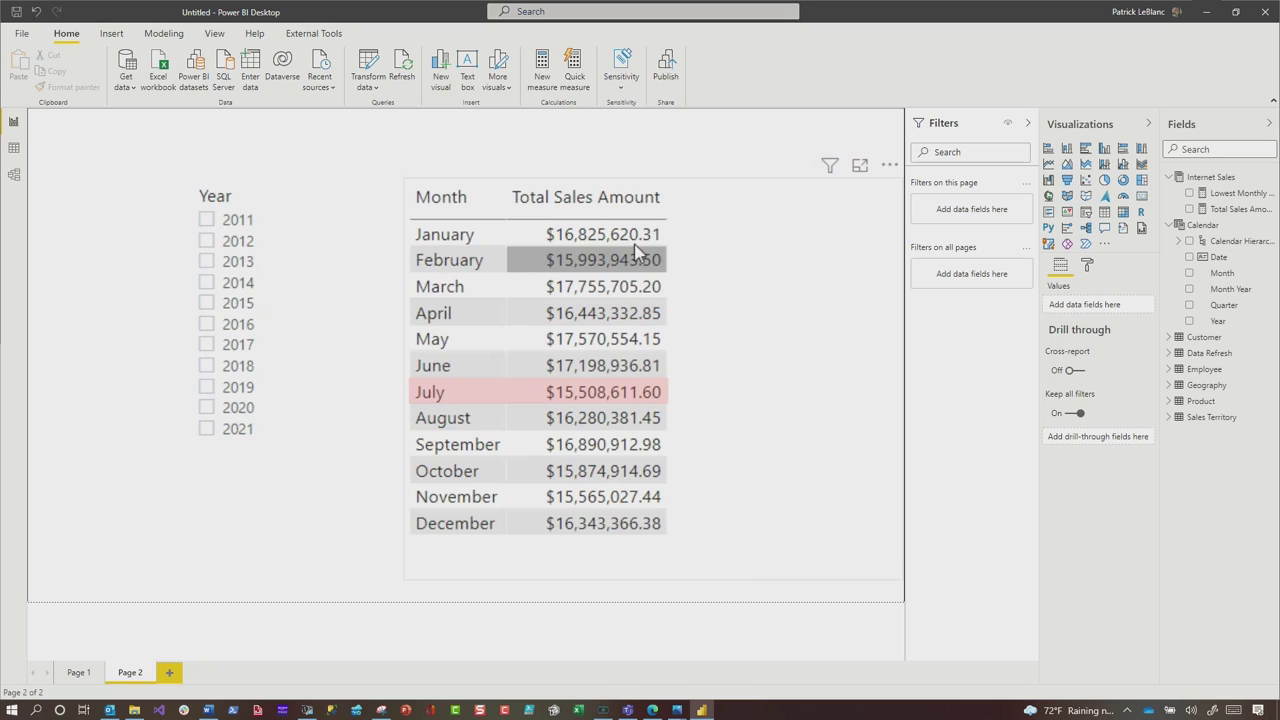
Step: Sort the table by Total Sales Amount descending and filter the Year slicer to 2018, then 2020
click(588, 205)
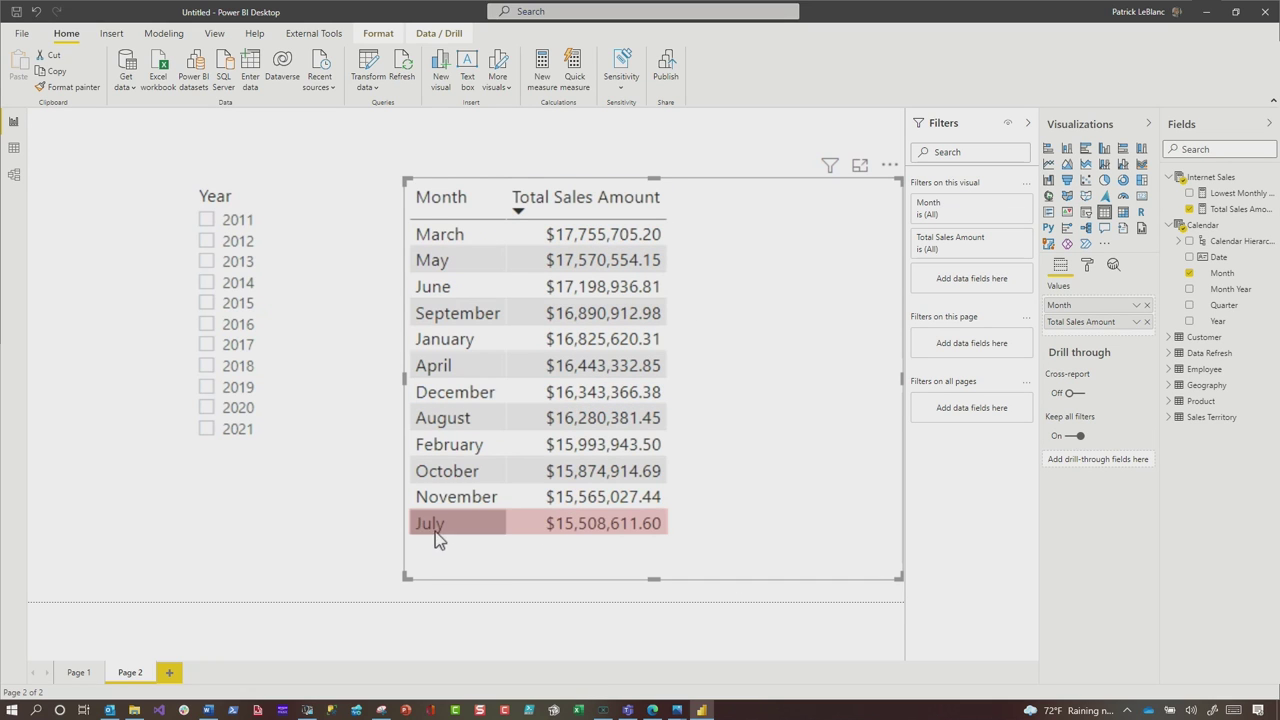
click(236, 366)
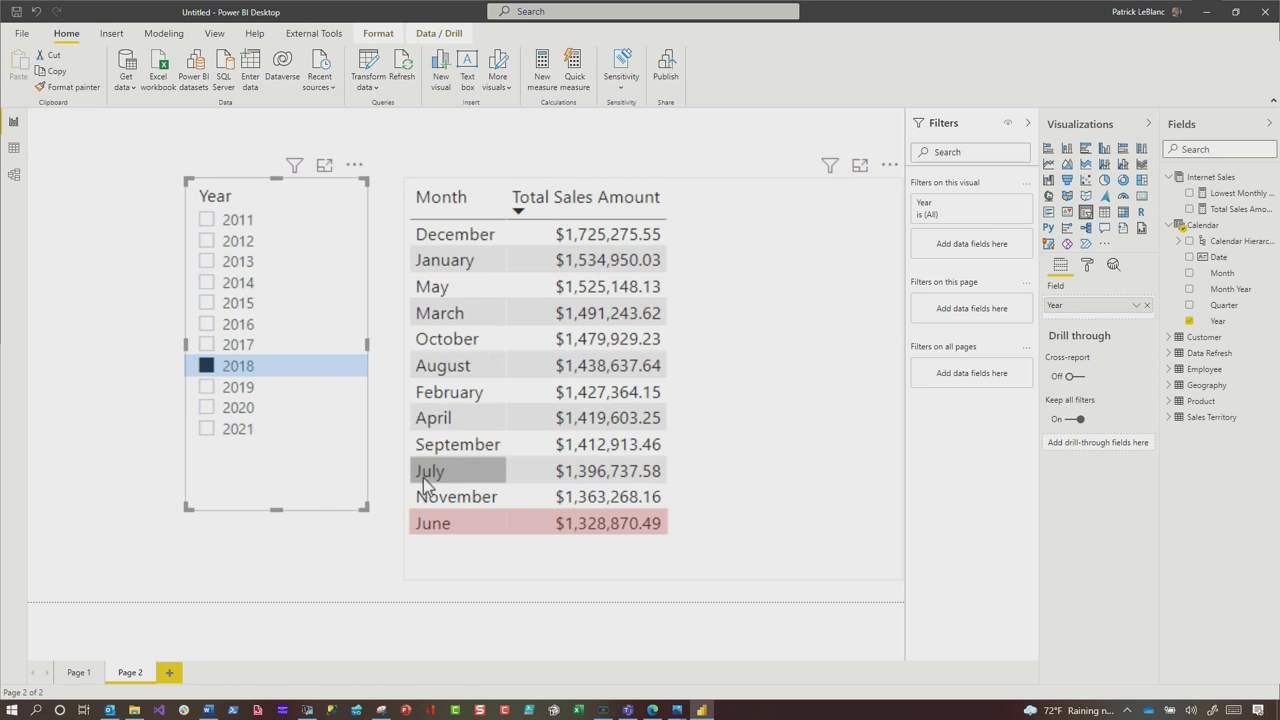
click(233, 408)
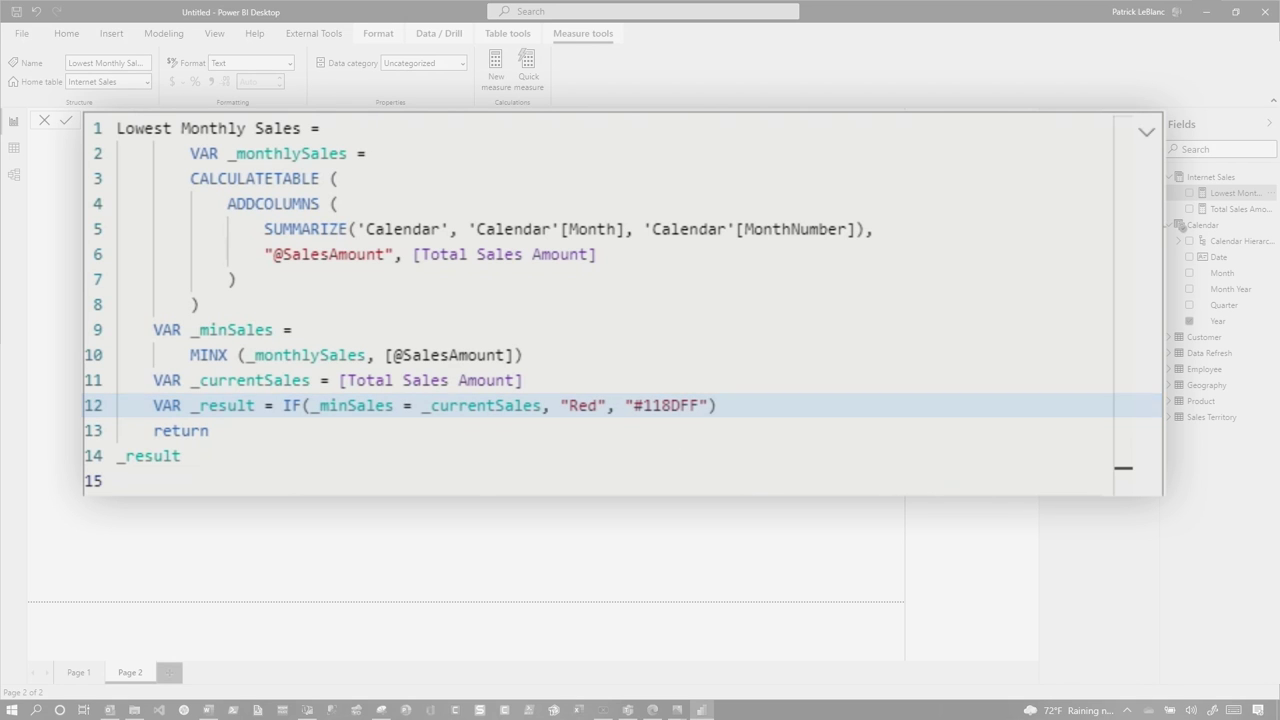
Step: Add Lowest Monthly Sales to the table and insert ALLSELECTED() into its formula so only January is Red
click(633, 370)
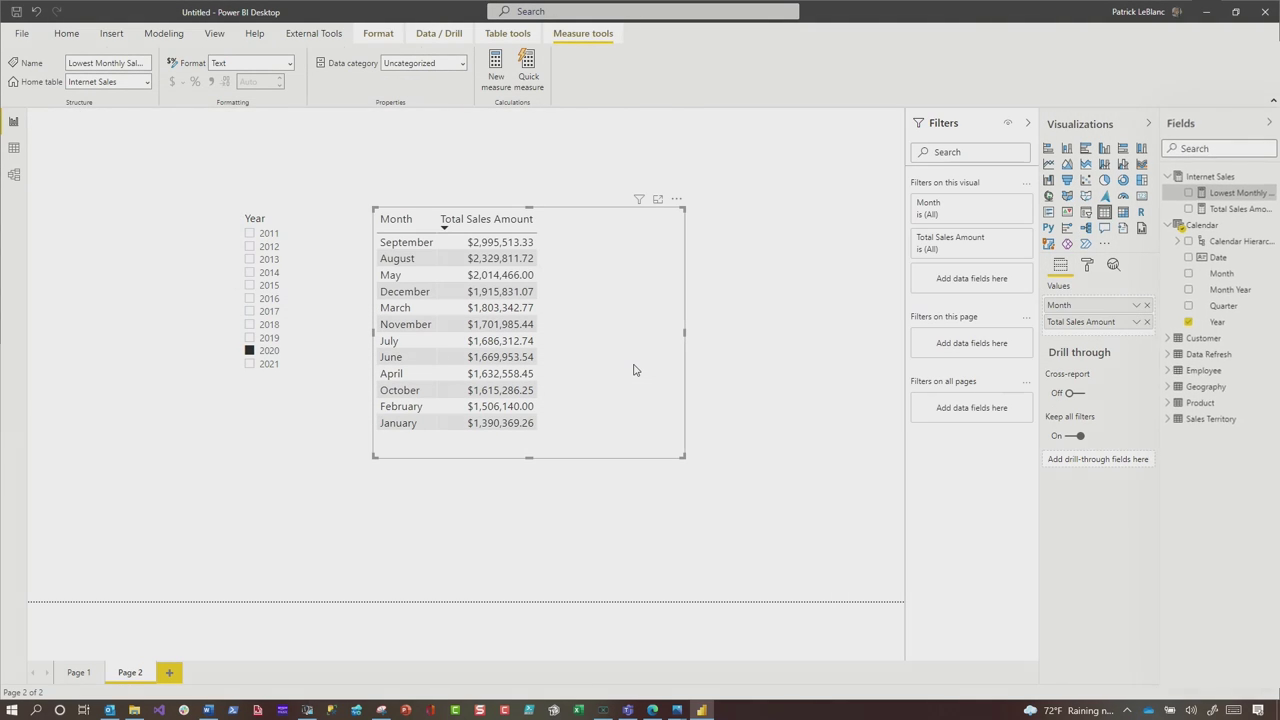
drag(1158, 172, 603, 320)
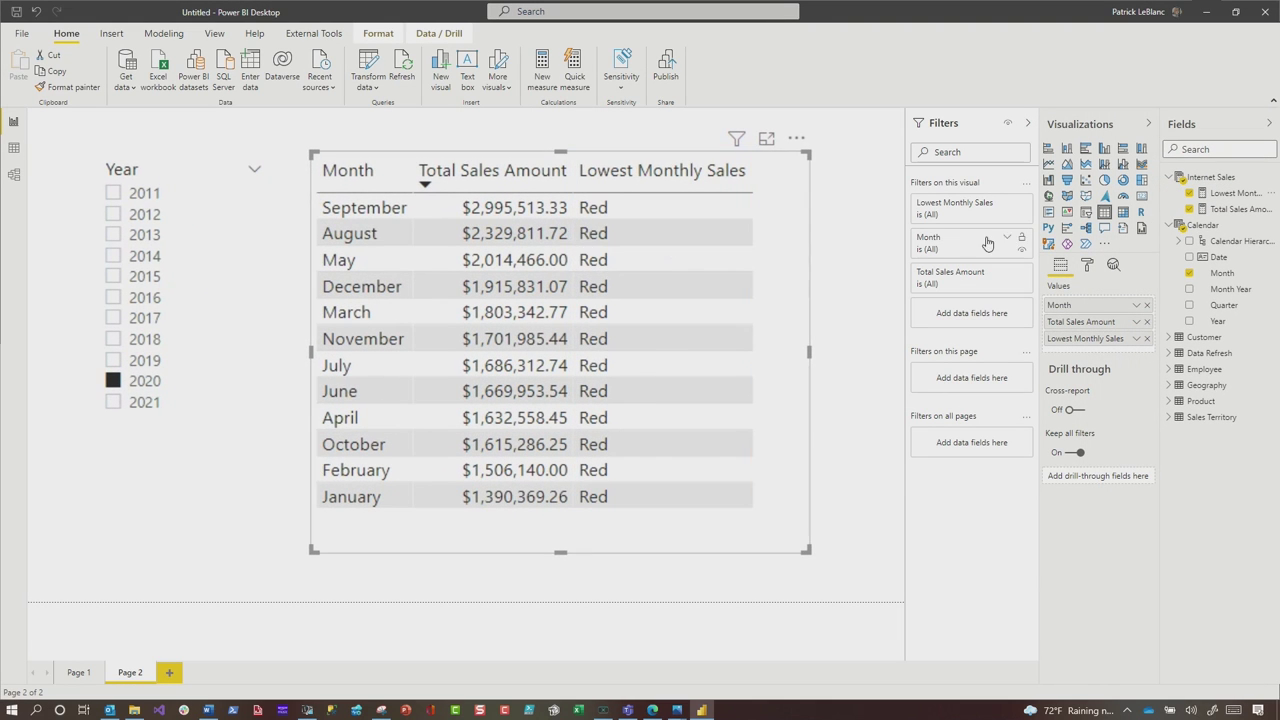
click(1235, 193)
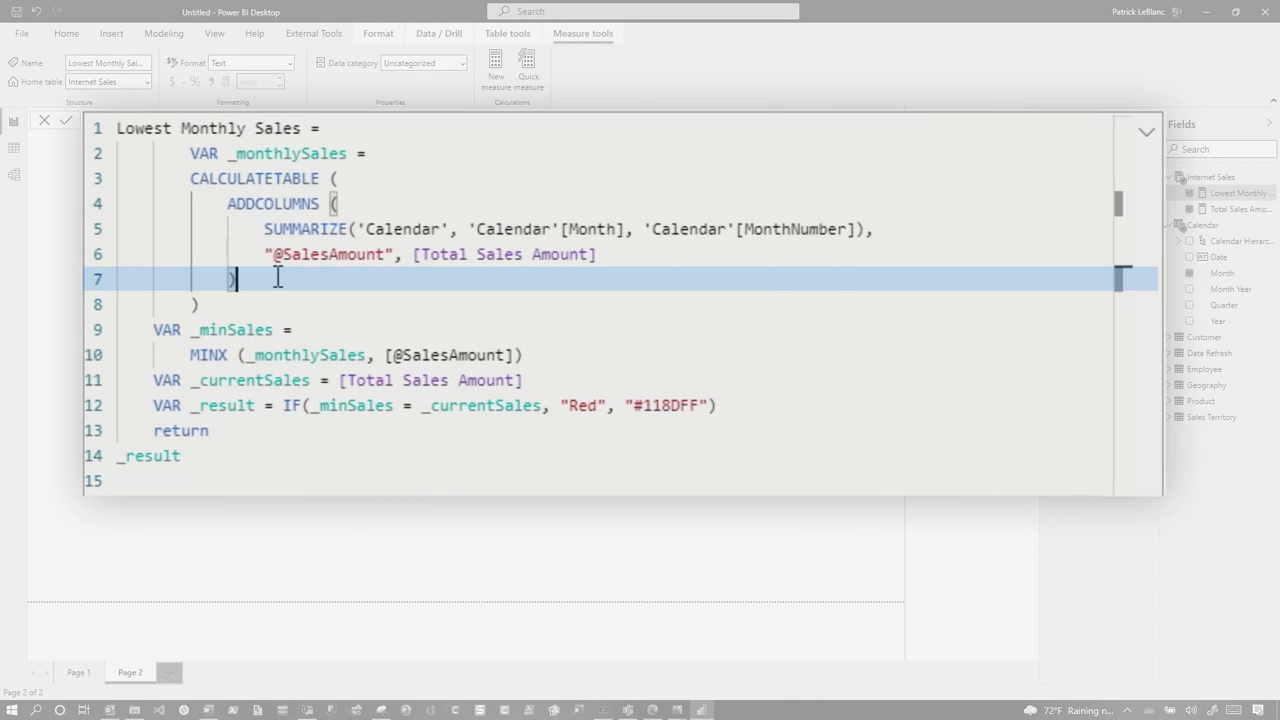
text(alls)
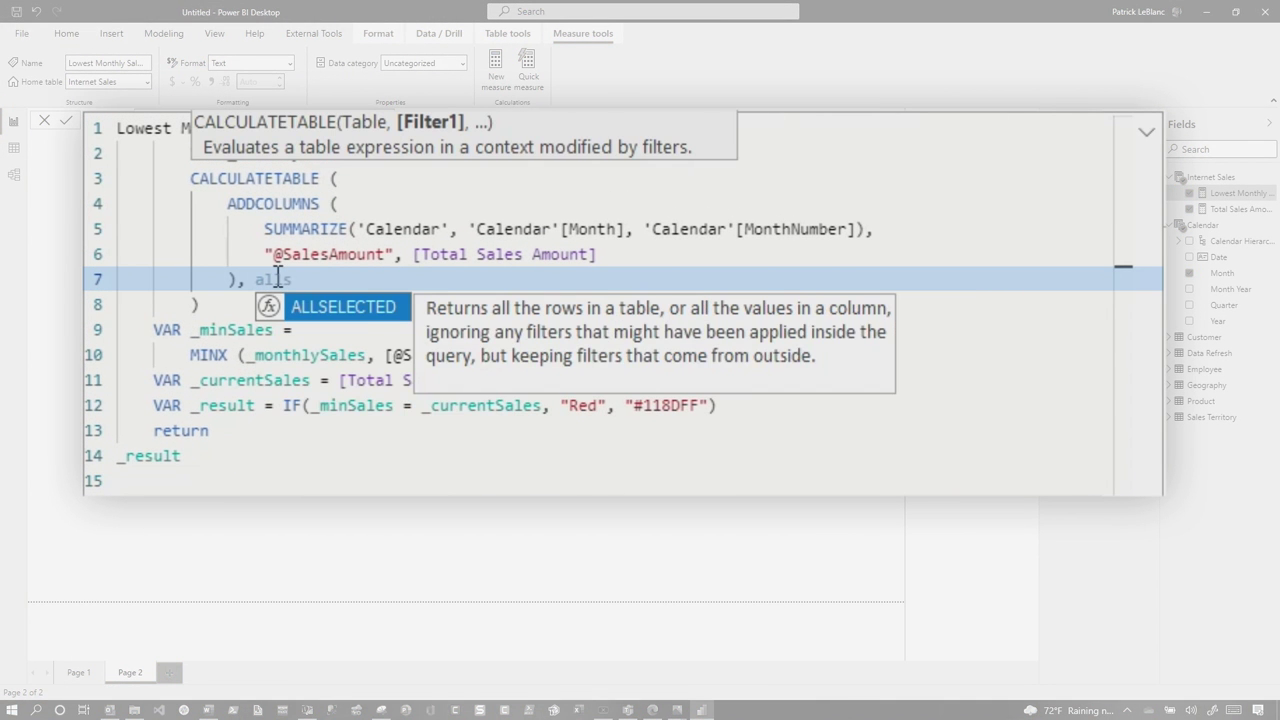
key(Tab)
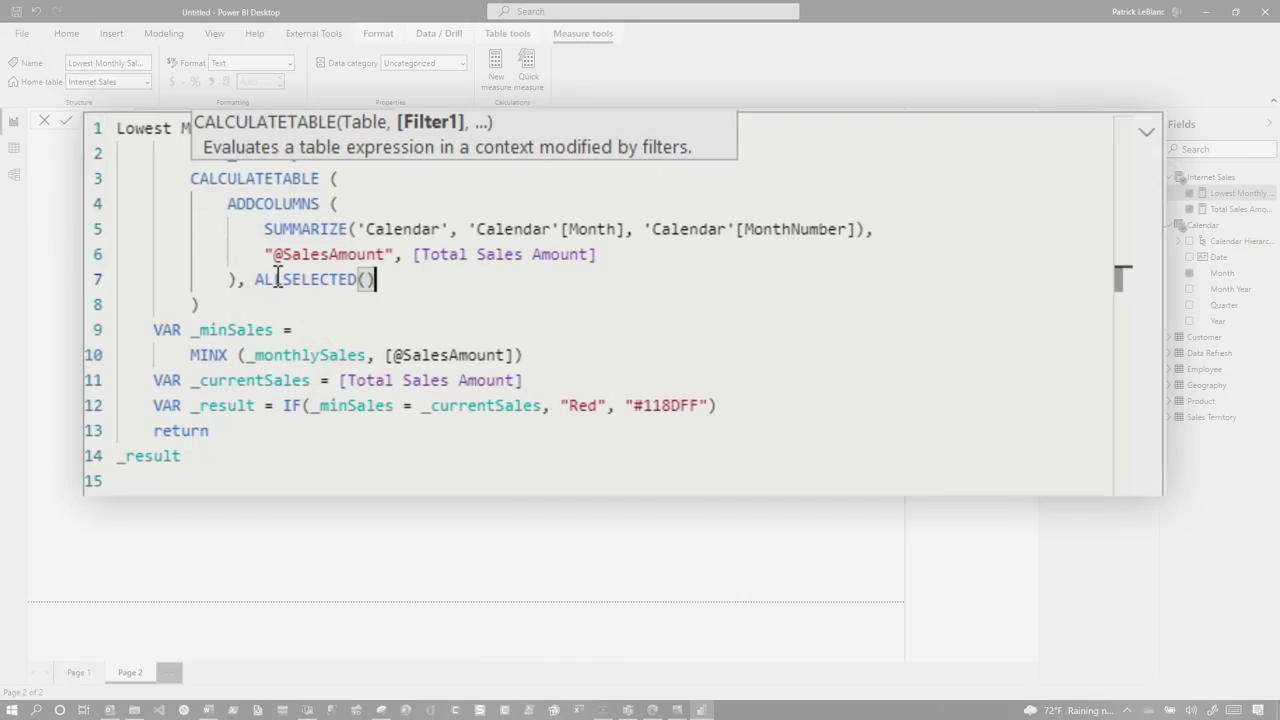
click(276, 278)
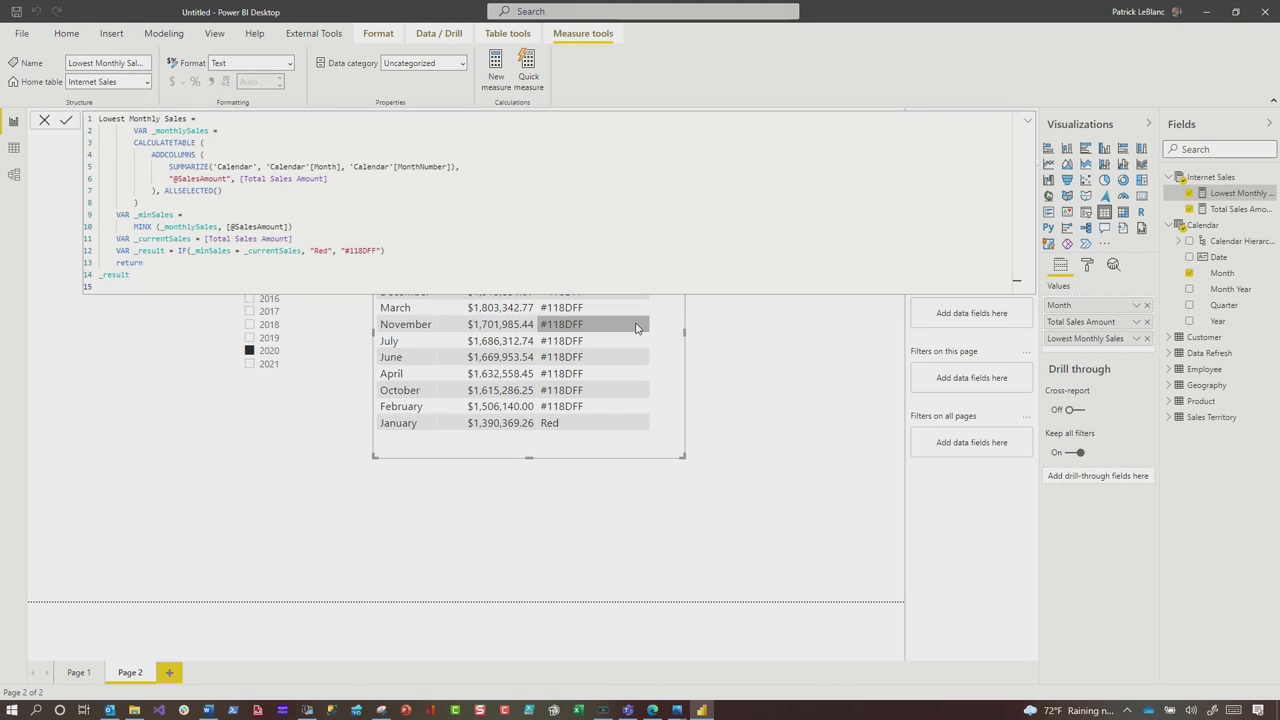
Step: Drop Lowest Monthly Sales and make the table a clustered column chart sorted by Month, filtered to 2016
click(1028, 122)
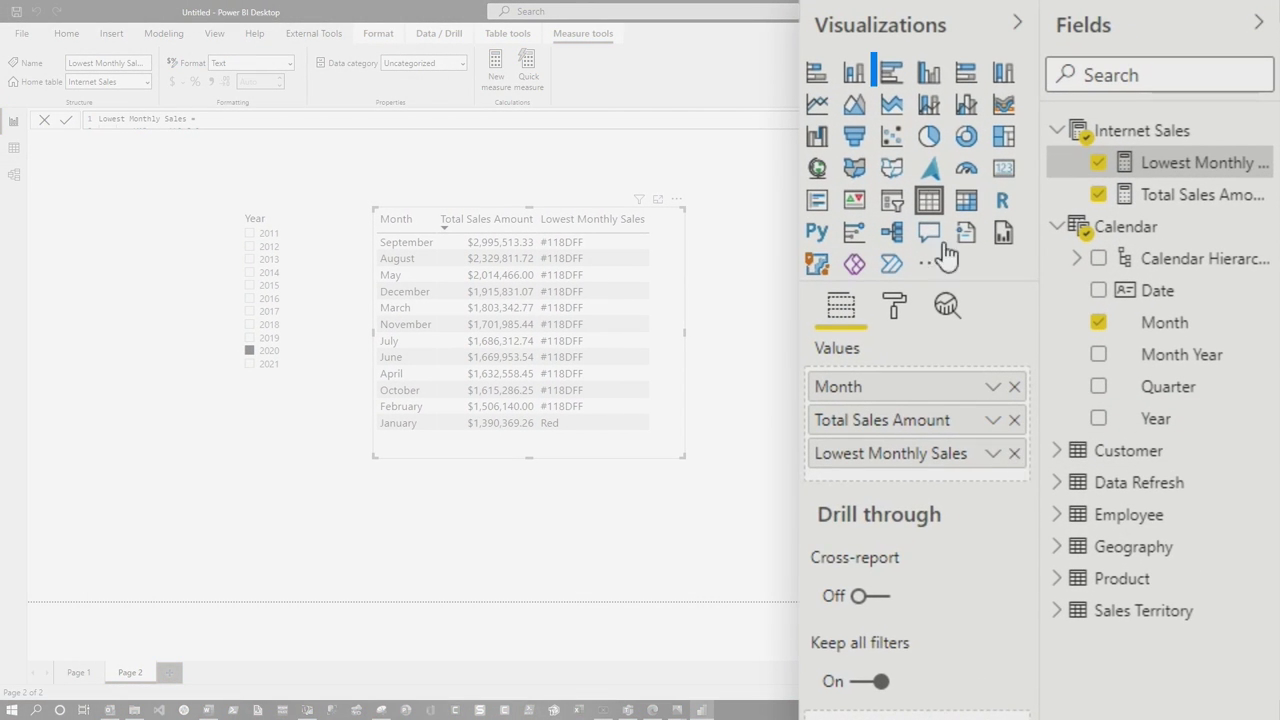
click(1014, 453)
click(854, 76)
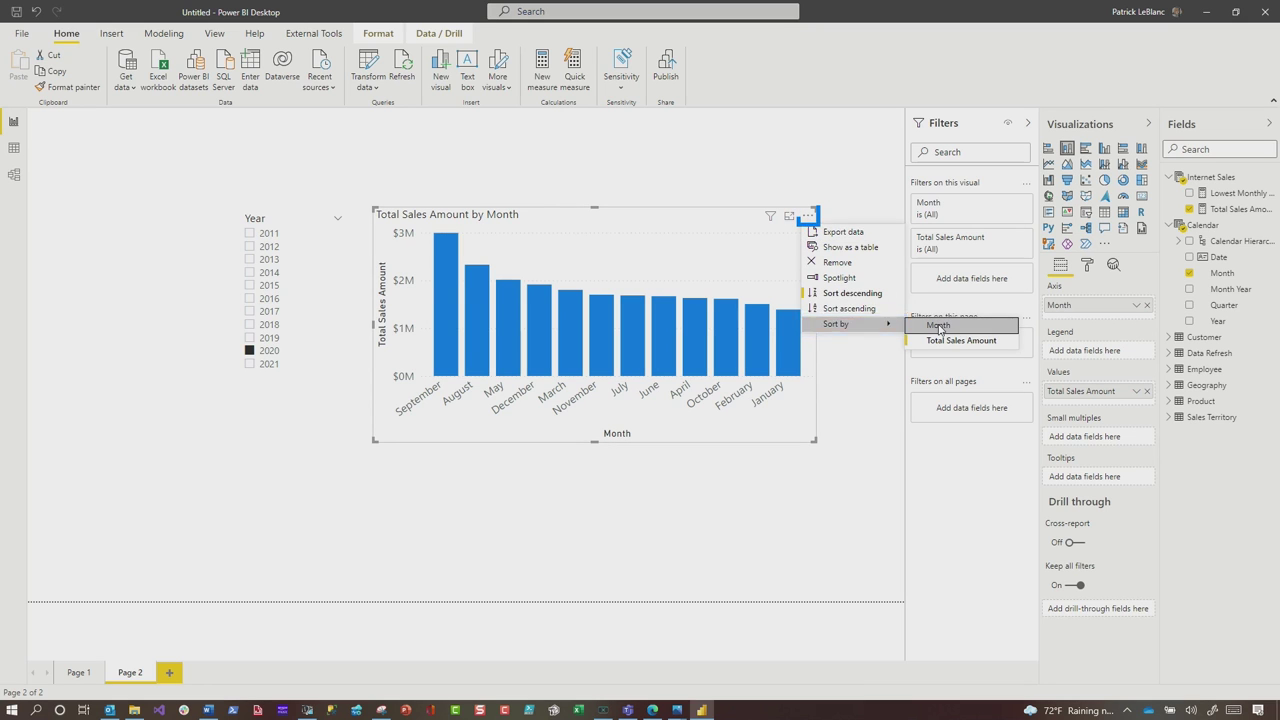
click(938, 326)
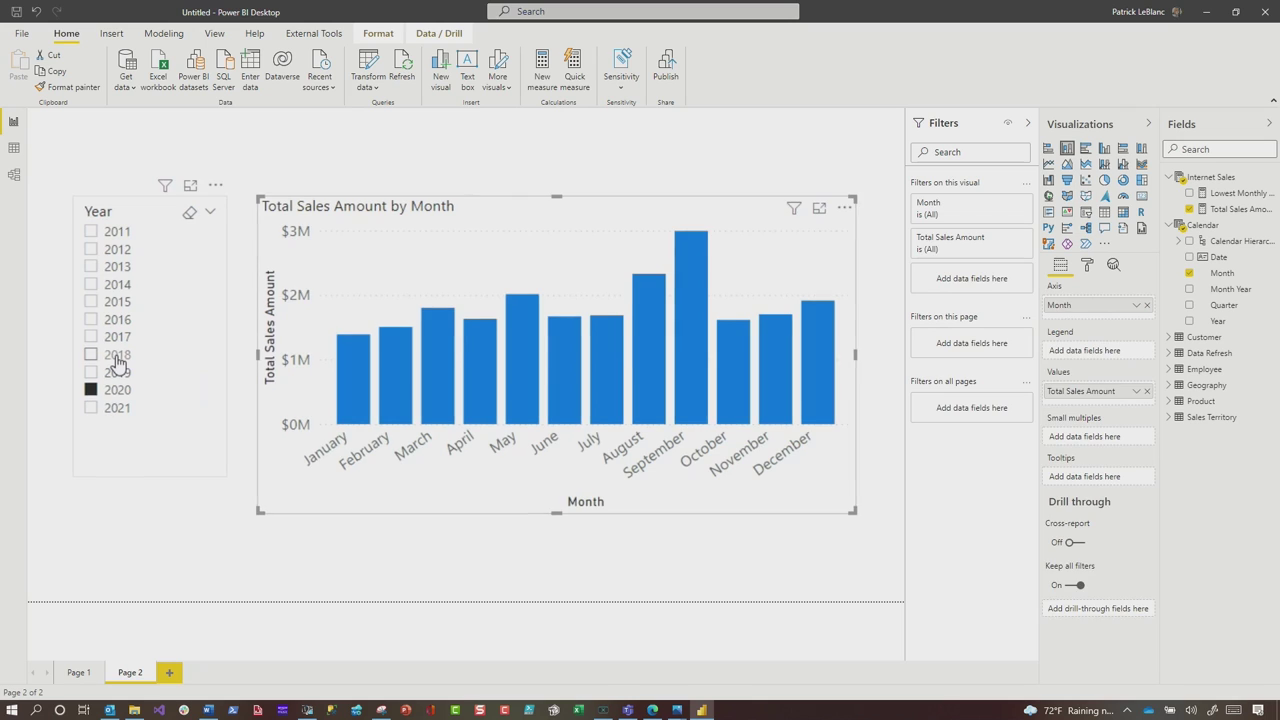
click(91, 355)
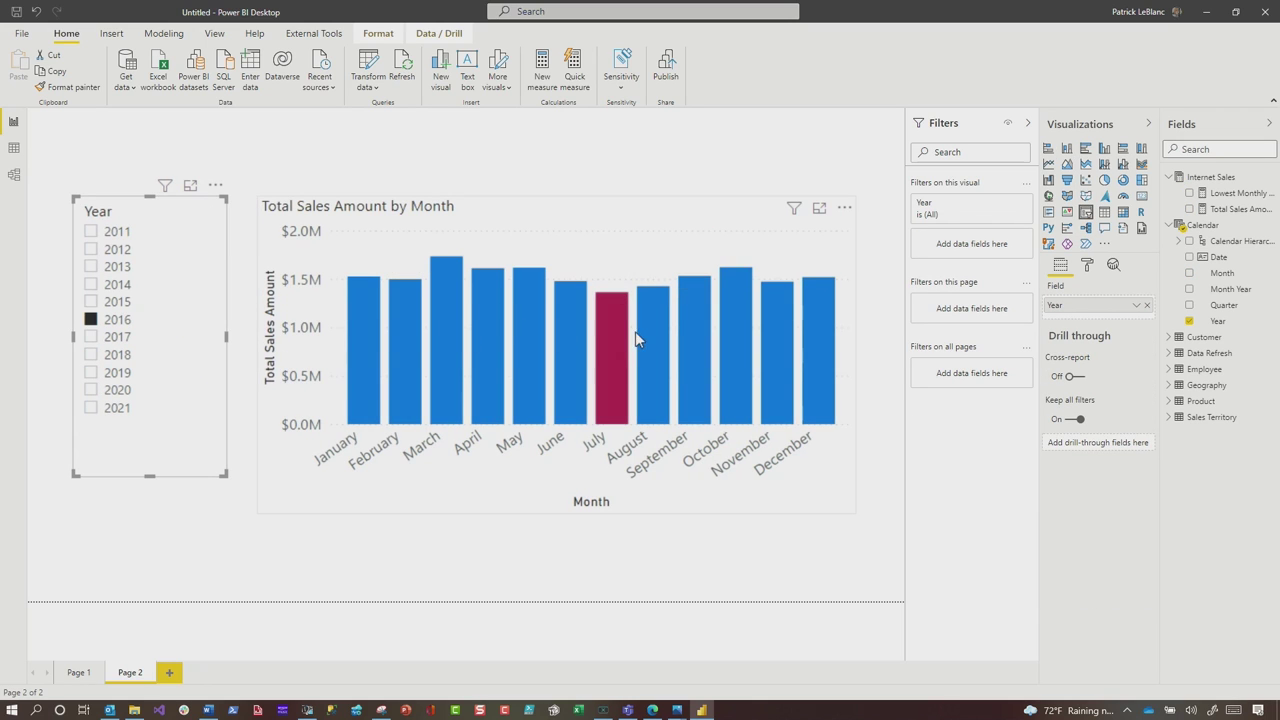
Step: Set the chart's data colors by Field value using the Lowest Monthly Sales measure
click(667, 243)
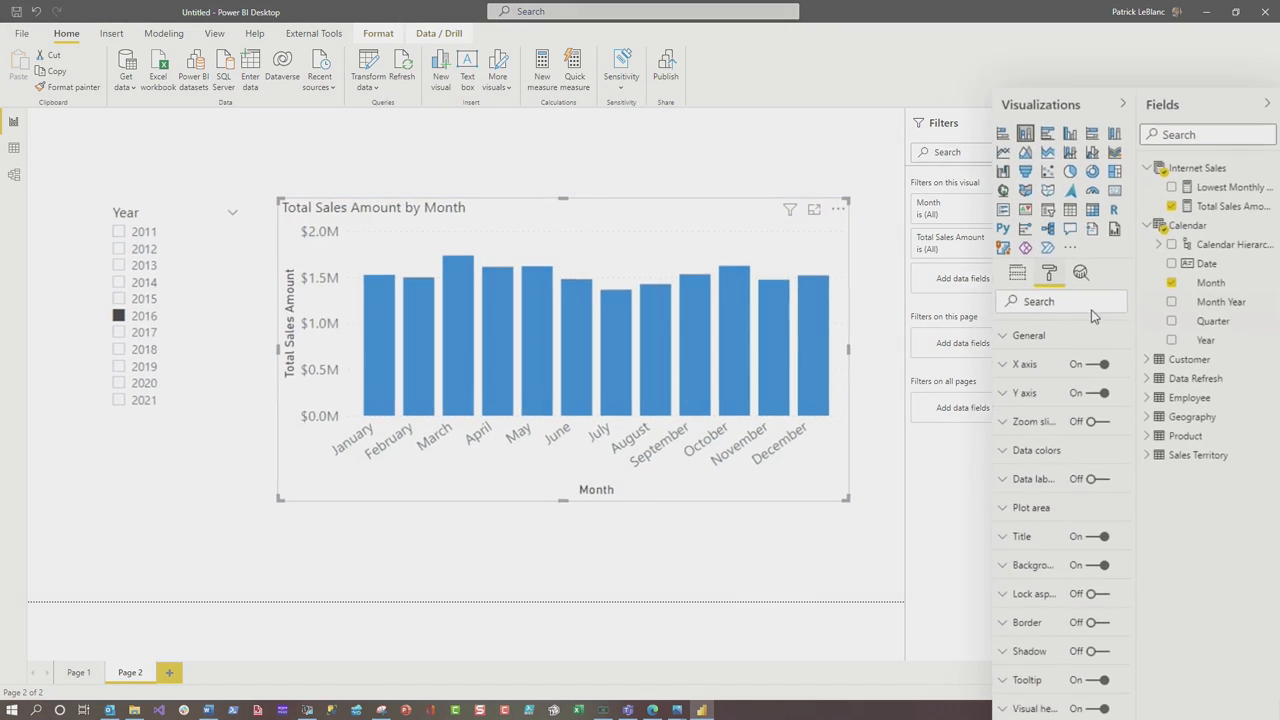
click(1060, 265)
click(893, 312)
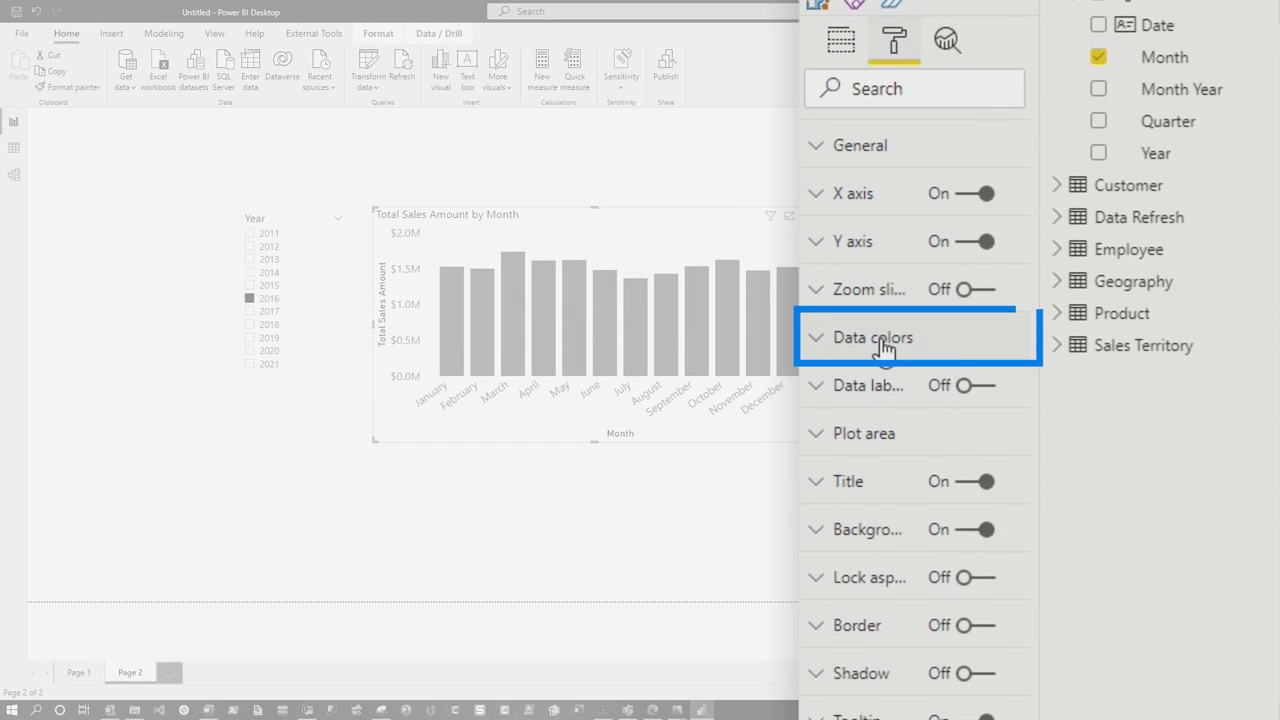
click(880, 325)
click(901, 403)
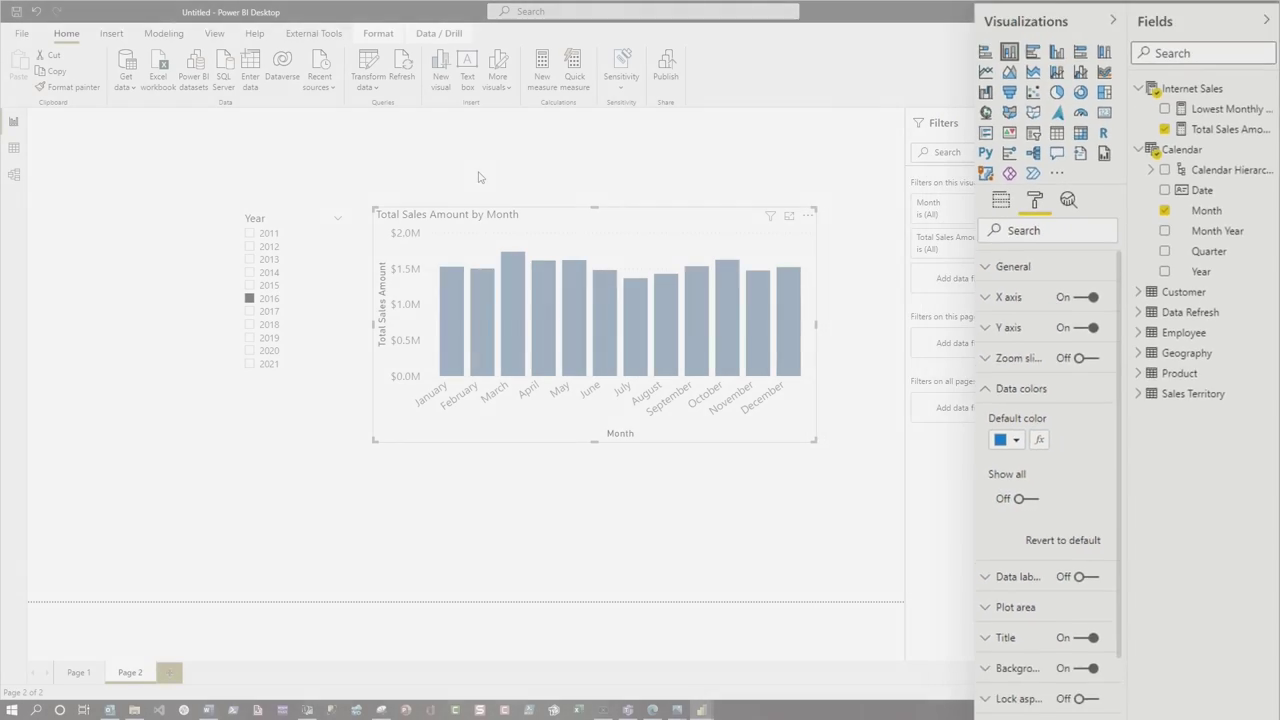
click(398, 196)
click(339, 267)
click(339, 260)
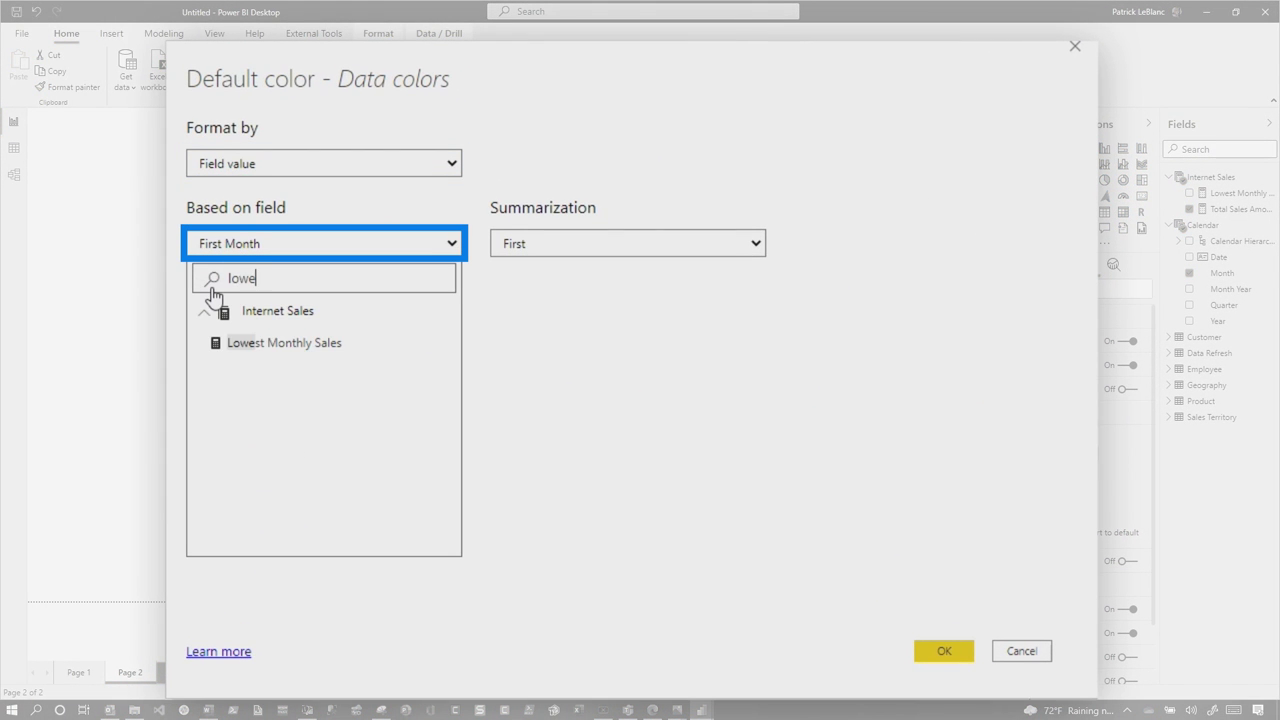
click(284, 343)
click(941, 651)
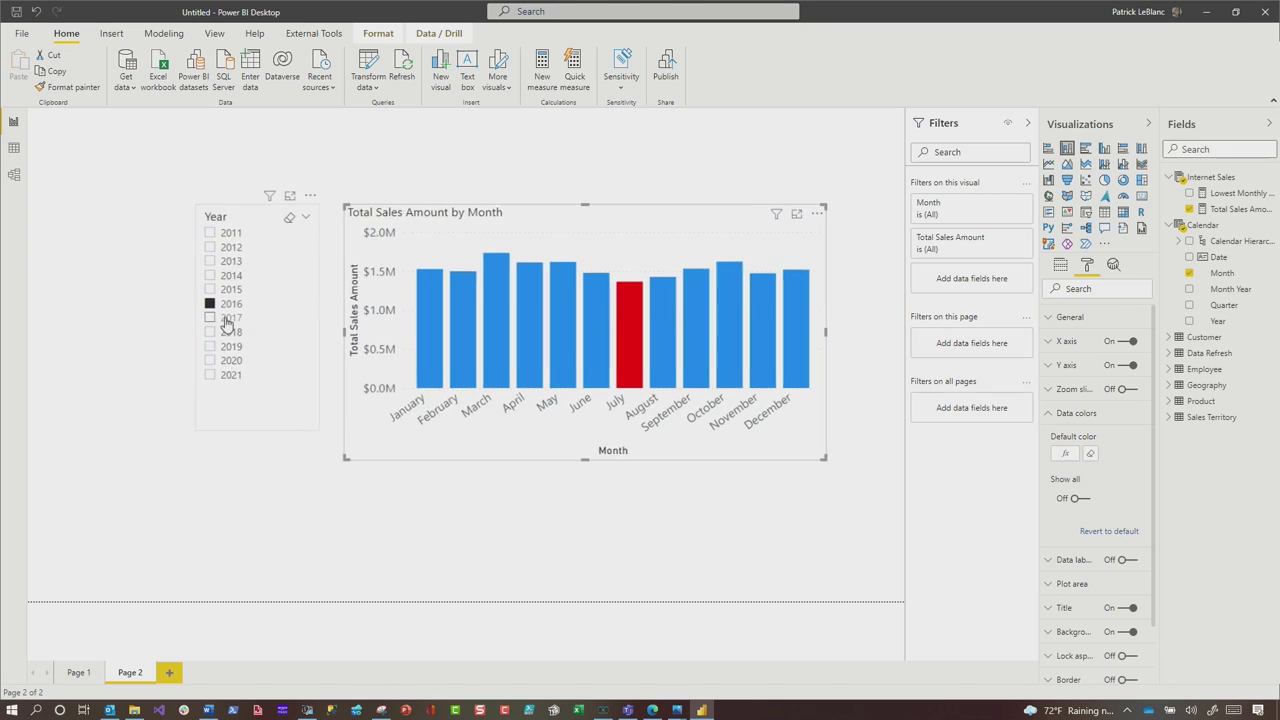
Step: Check the red lowest-month bar for years 2017, 2018 and 2020
click(140, 335)
click(112, 354)
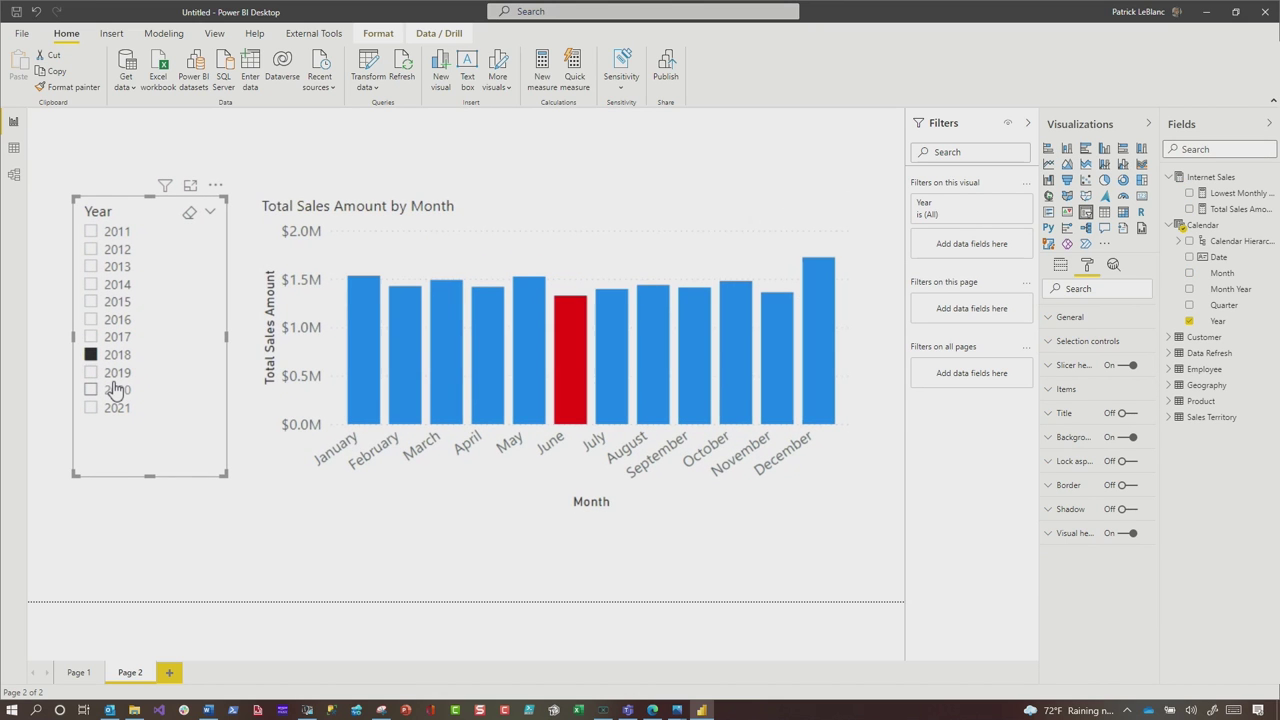
click(115, 388)
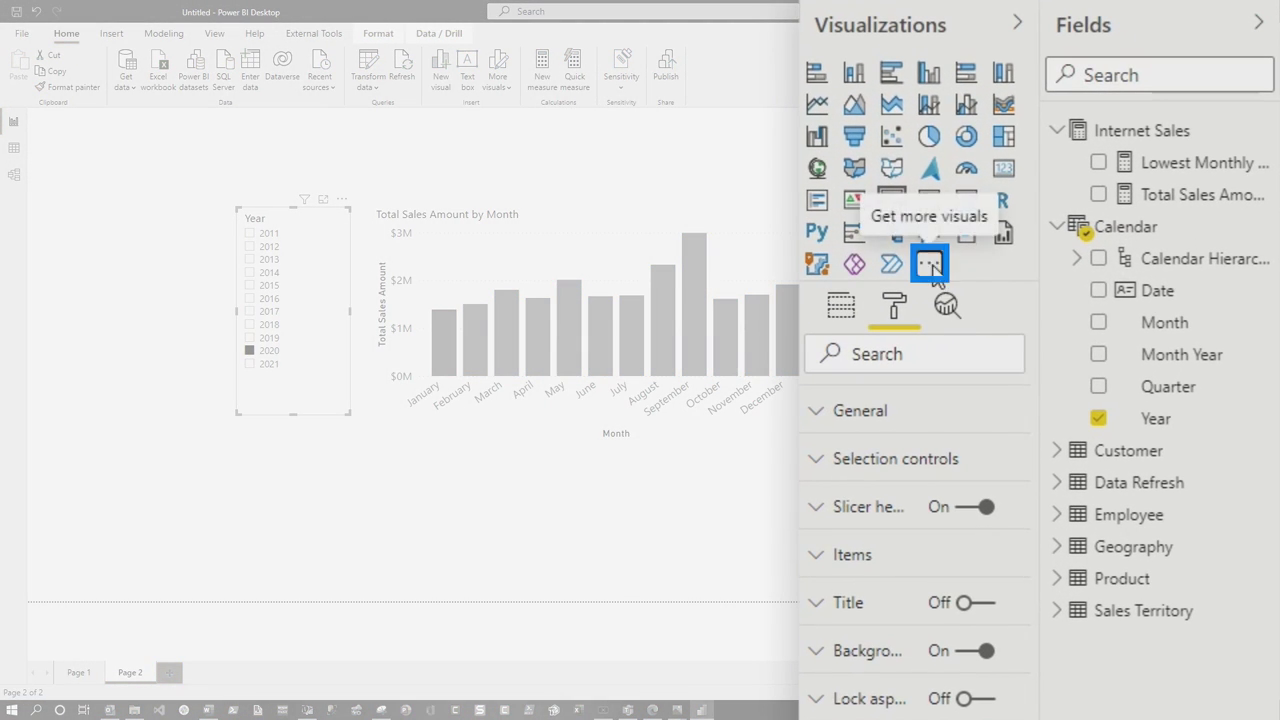
Step: Import the Play Axis (Dynamic Slicer) visual by searching 'play' and apply it to the Year slicer
click(930, 266)
click(1006, 284)
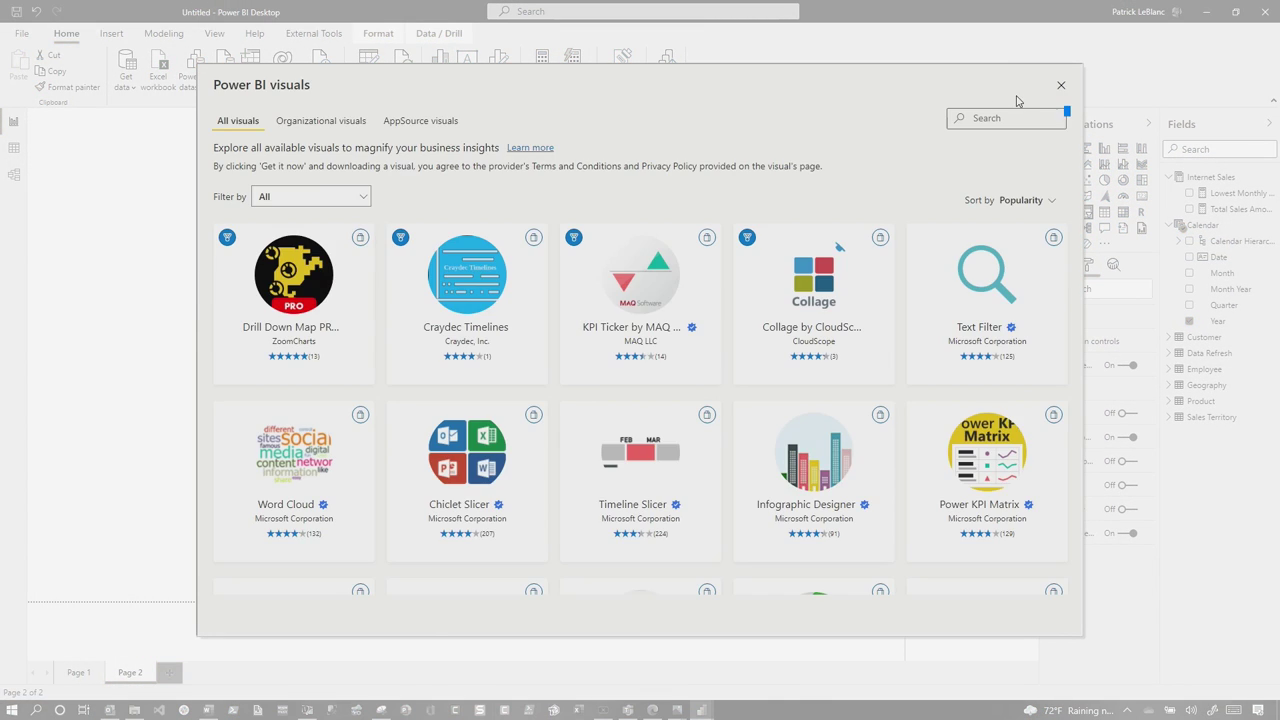
text(play)
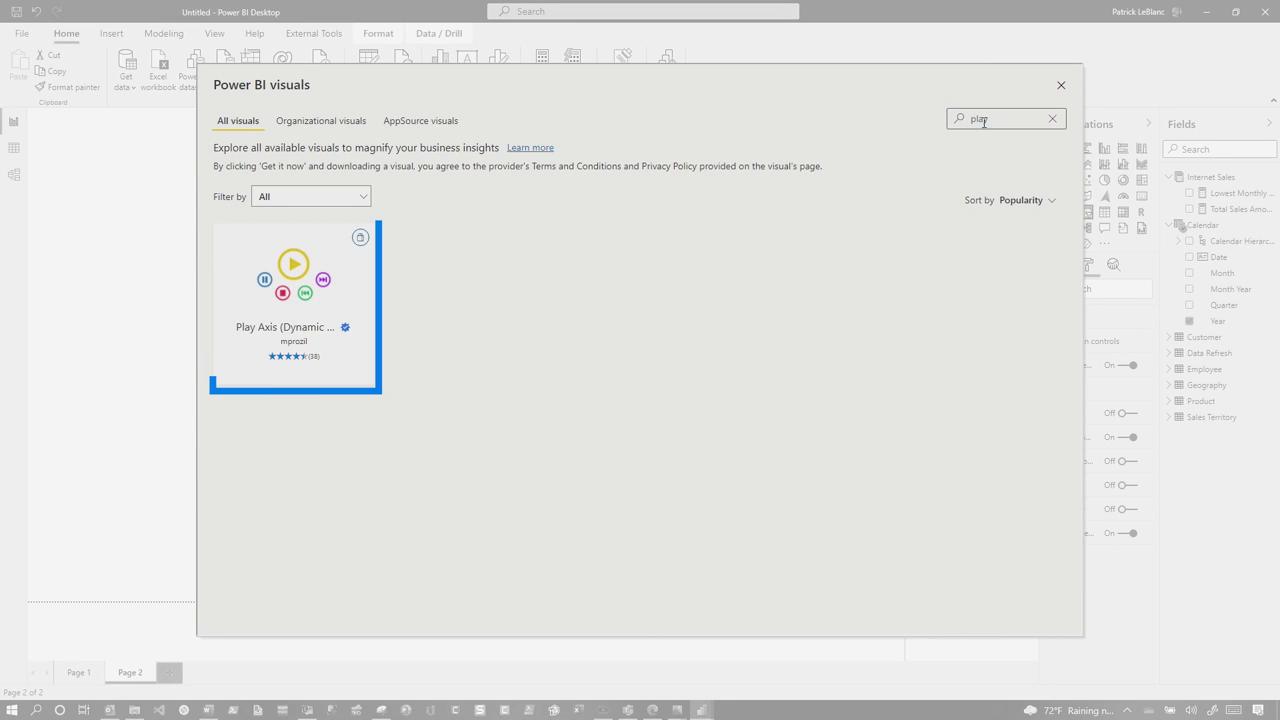
mouse_move(332, 297)
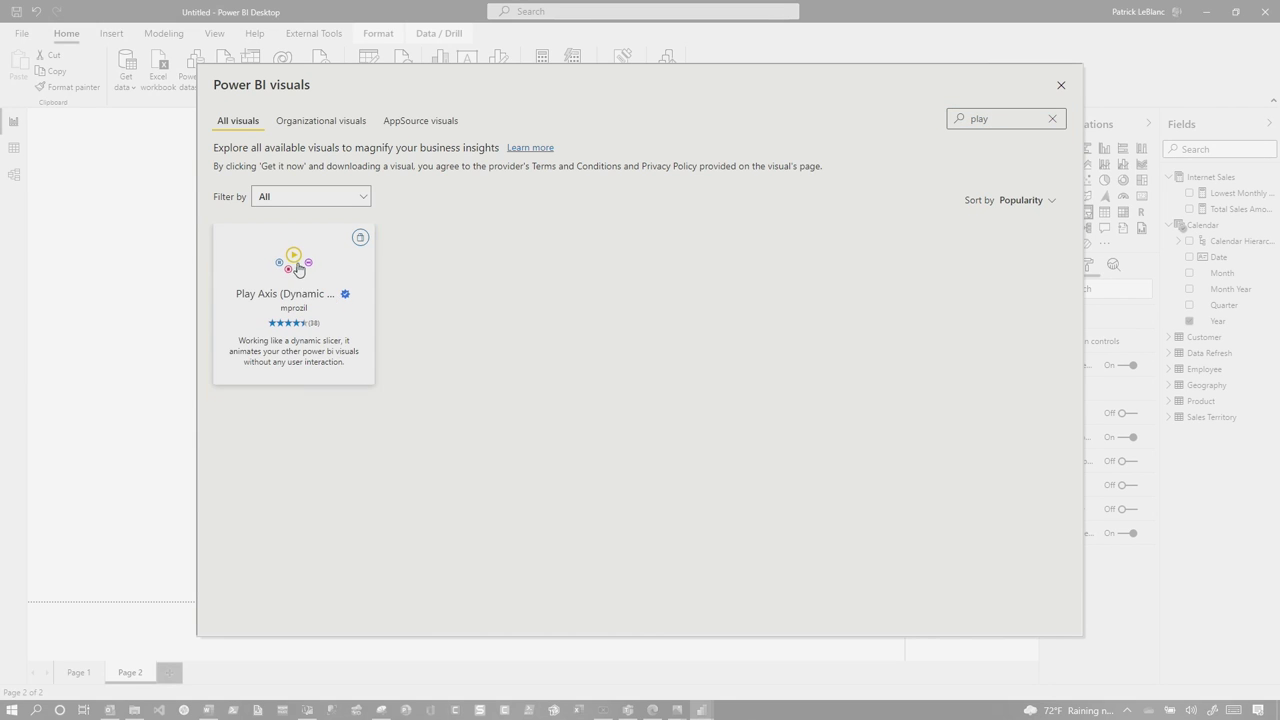
click(297, 268)
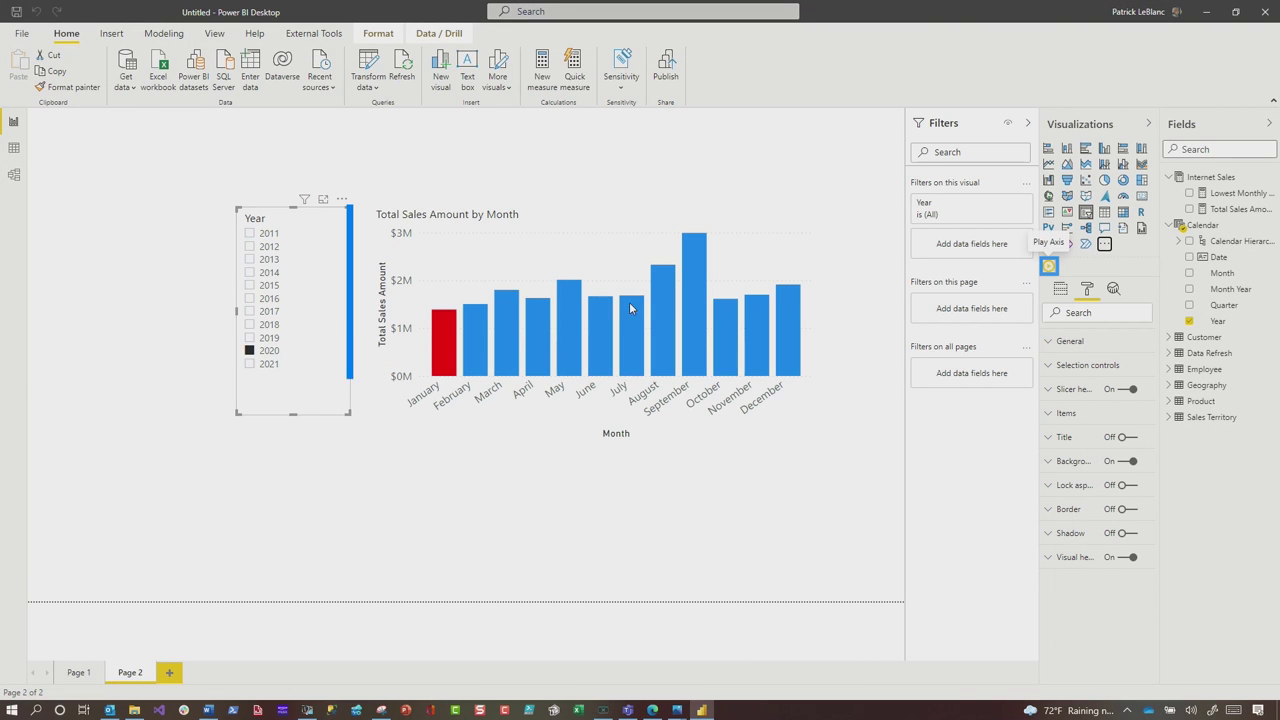
click(306, 263)
Step: Move the year player below the chart, widen it, and turn on the Loop animation setting
drag(296, 240, 314, 471)
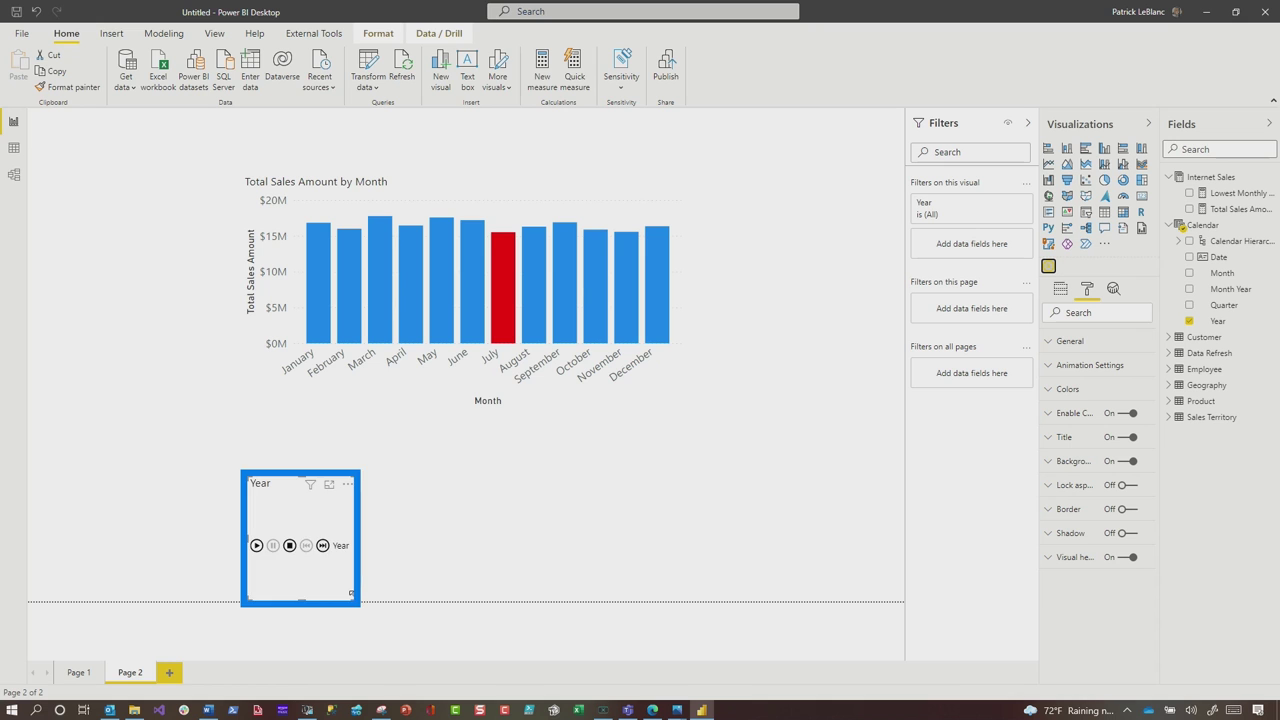
drag(351, 594, 731, 561)
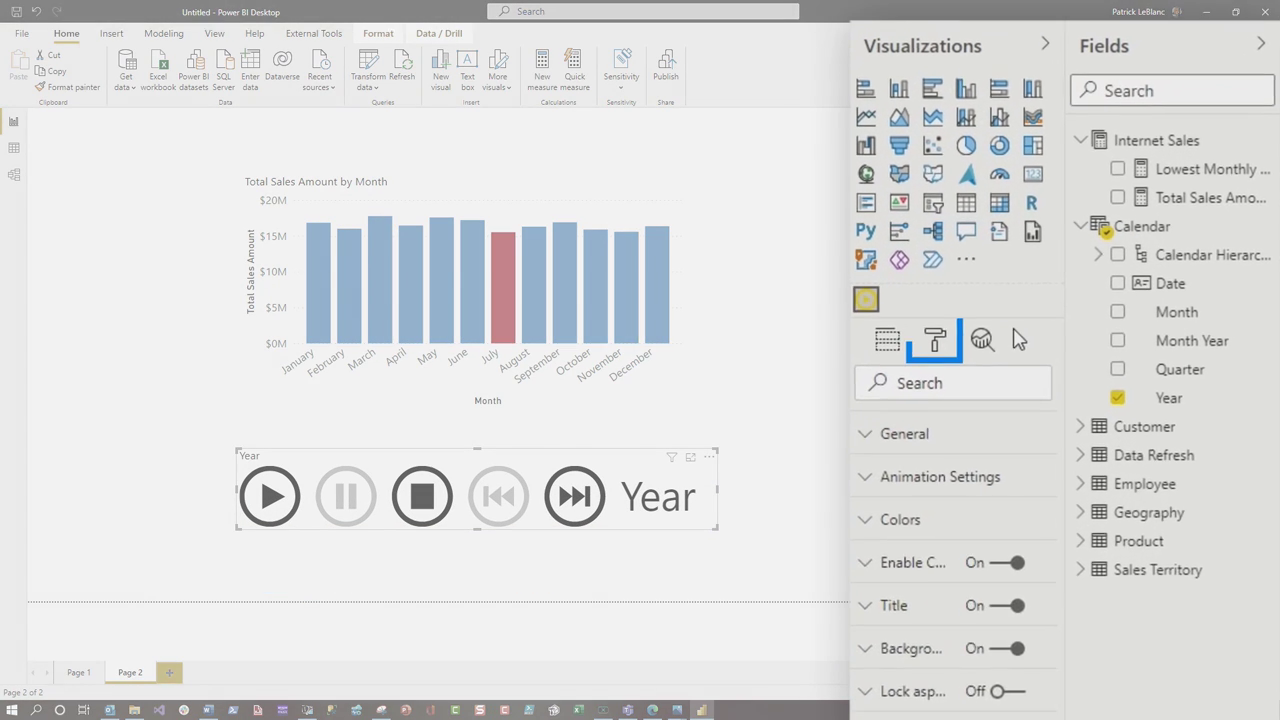
click(886, 428)
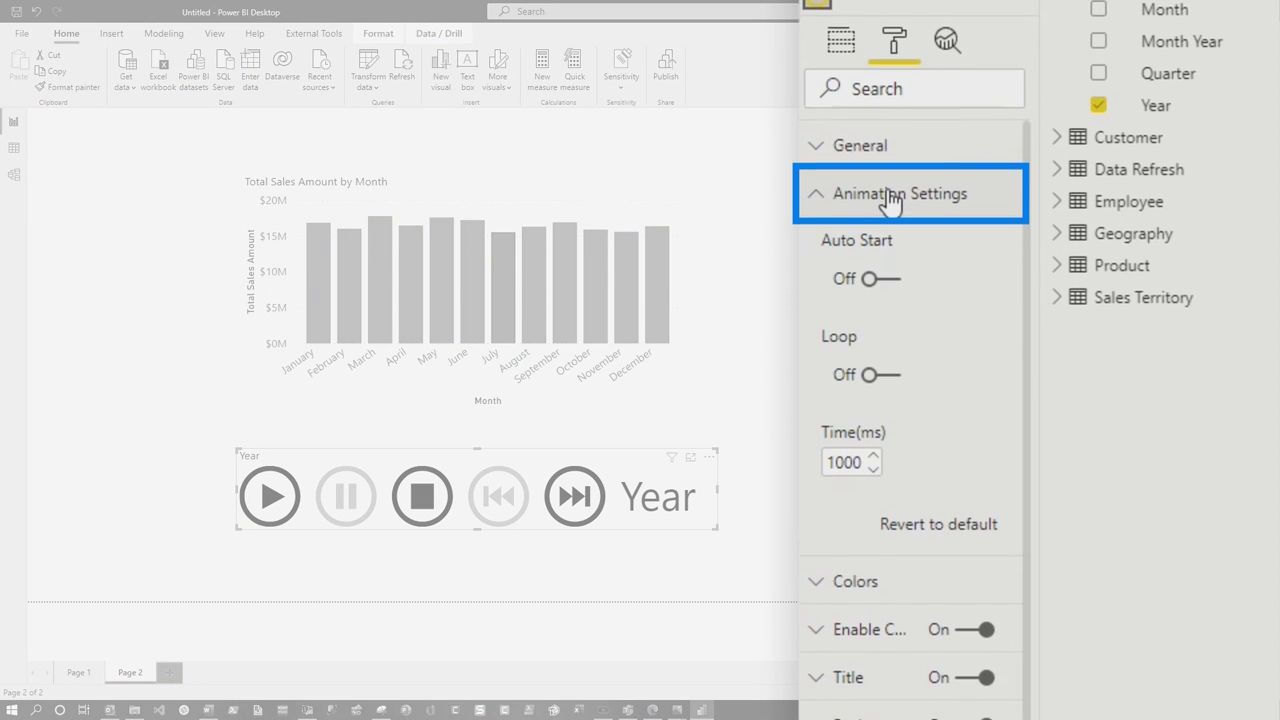
click(866, 357)
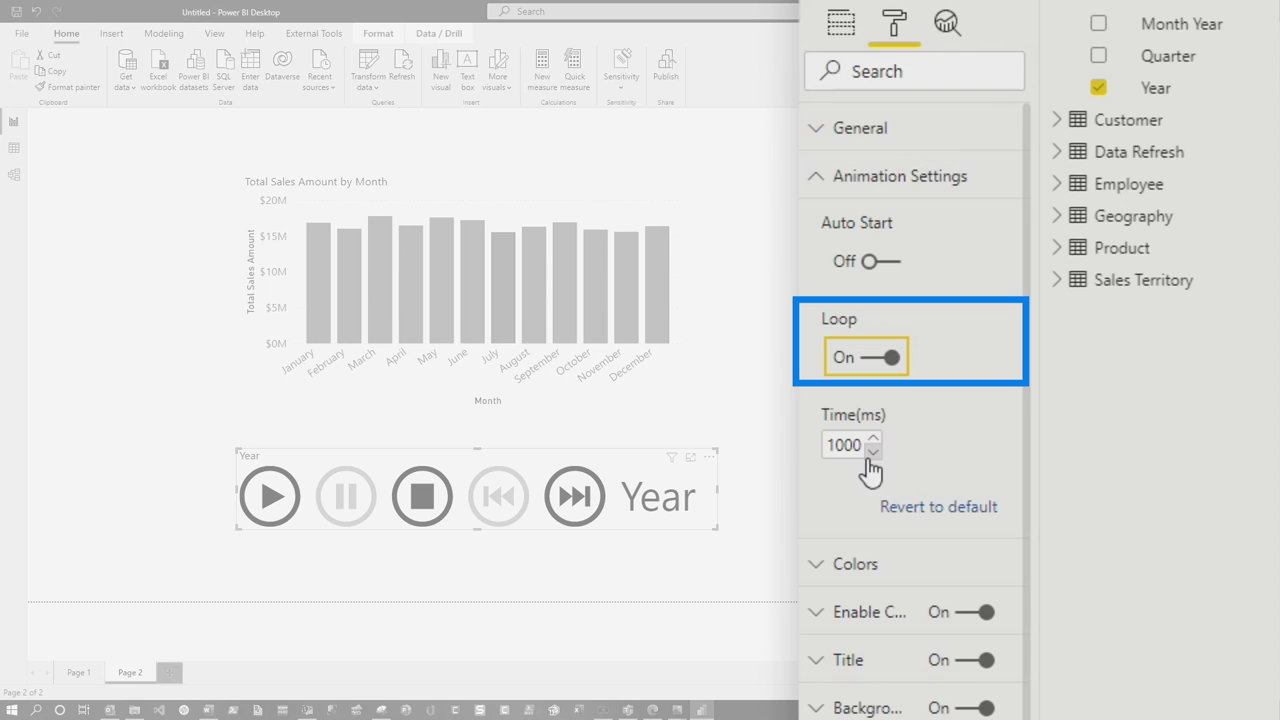
Step: Turn on Show all button colours and start the player cycling through the years
click(845, 178)
click(850, 226)
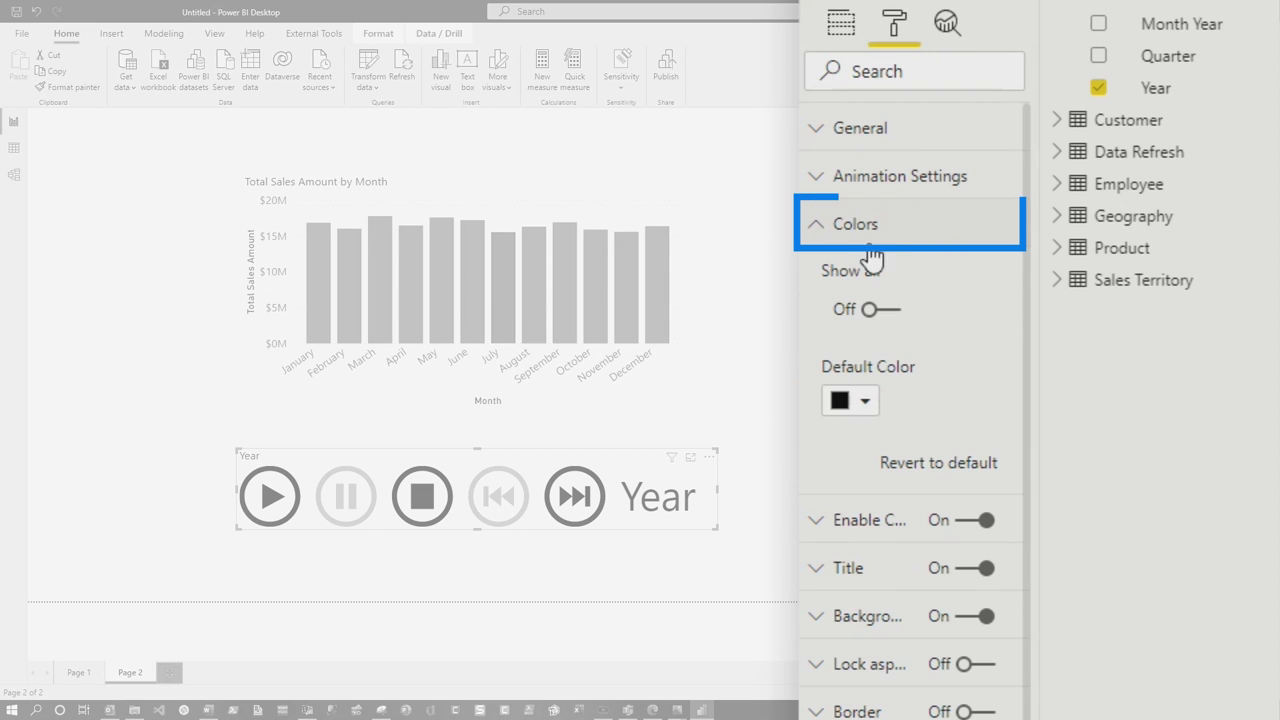
click(886, 312)
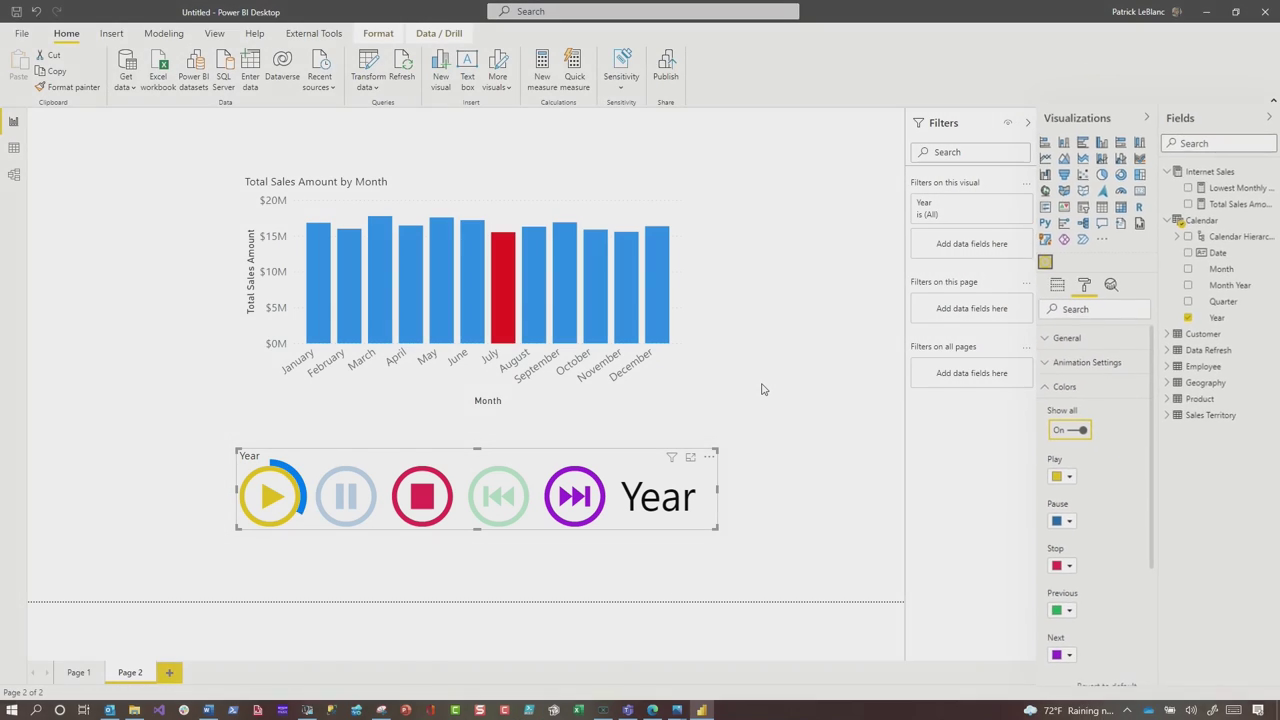
click(515, 441)
click(268, 500)
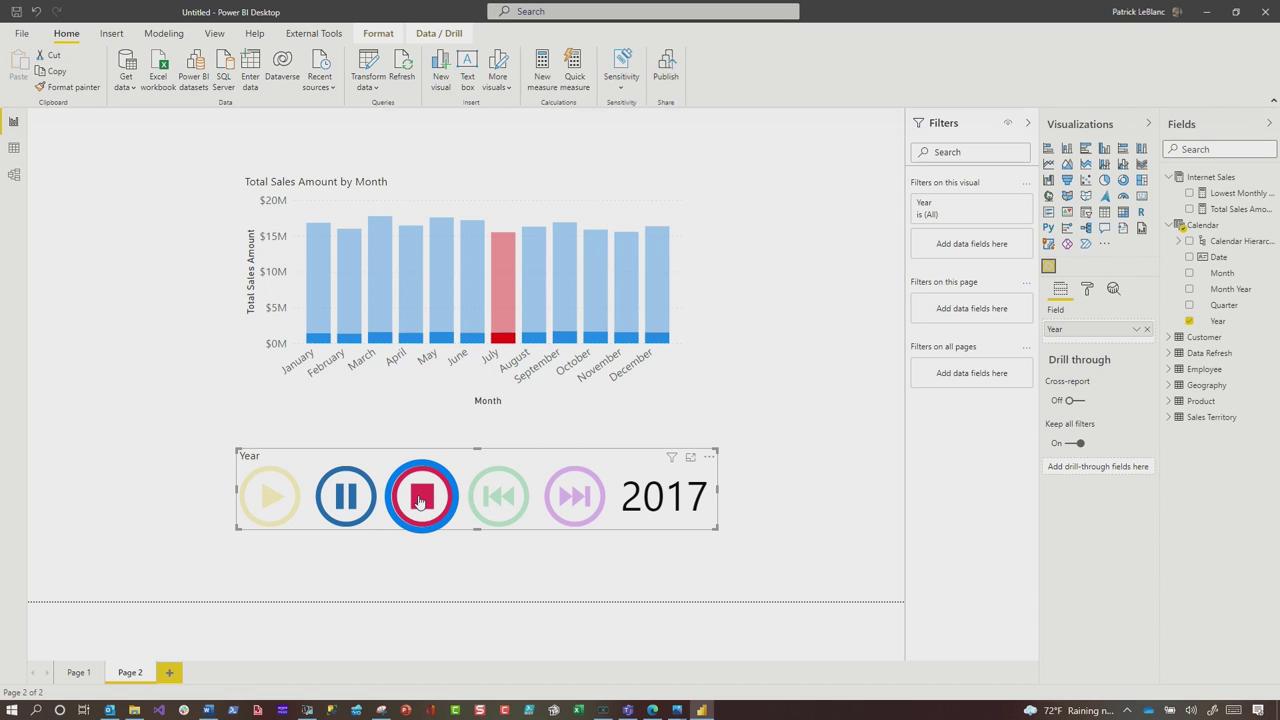
Step: Stop the player, set the chart's interaction with it to Filter, and replay the animation
click(421, 500)
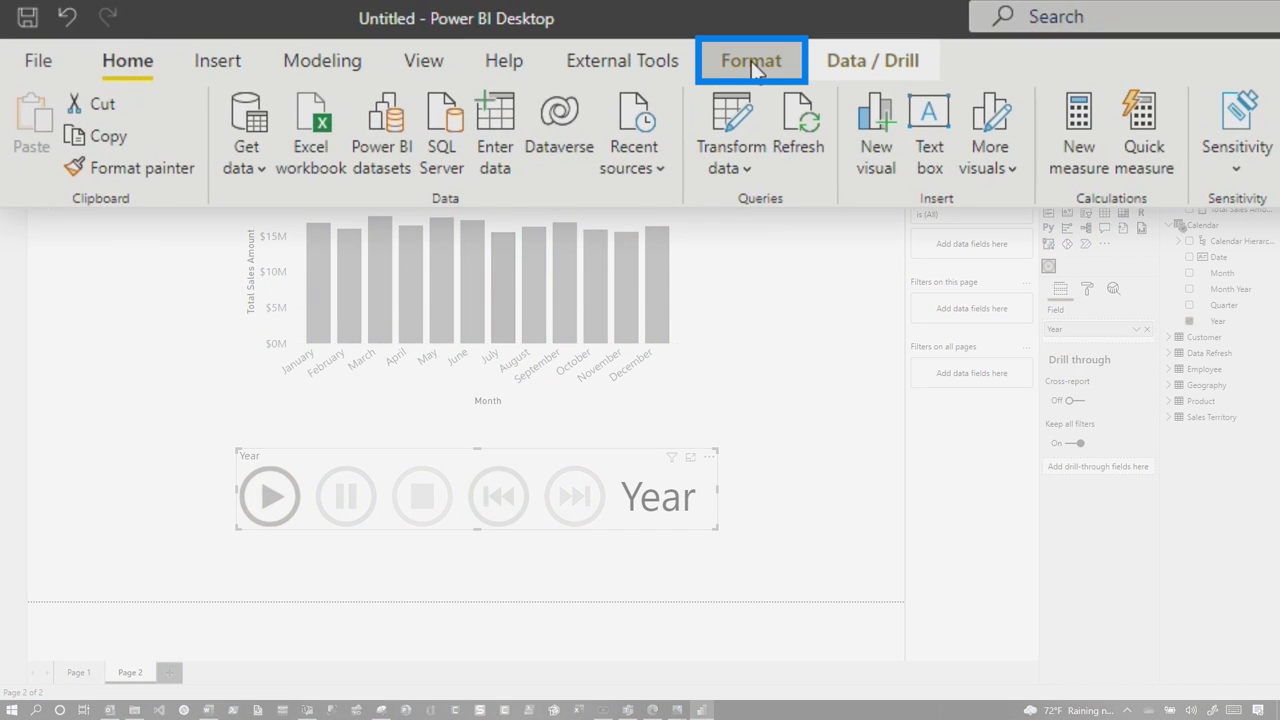
click(751, 61)
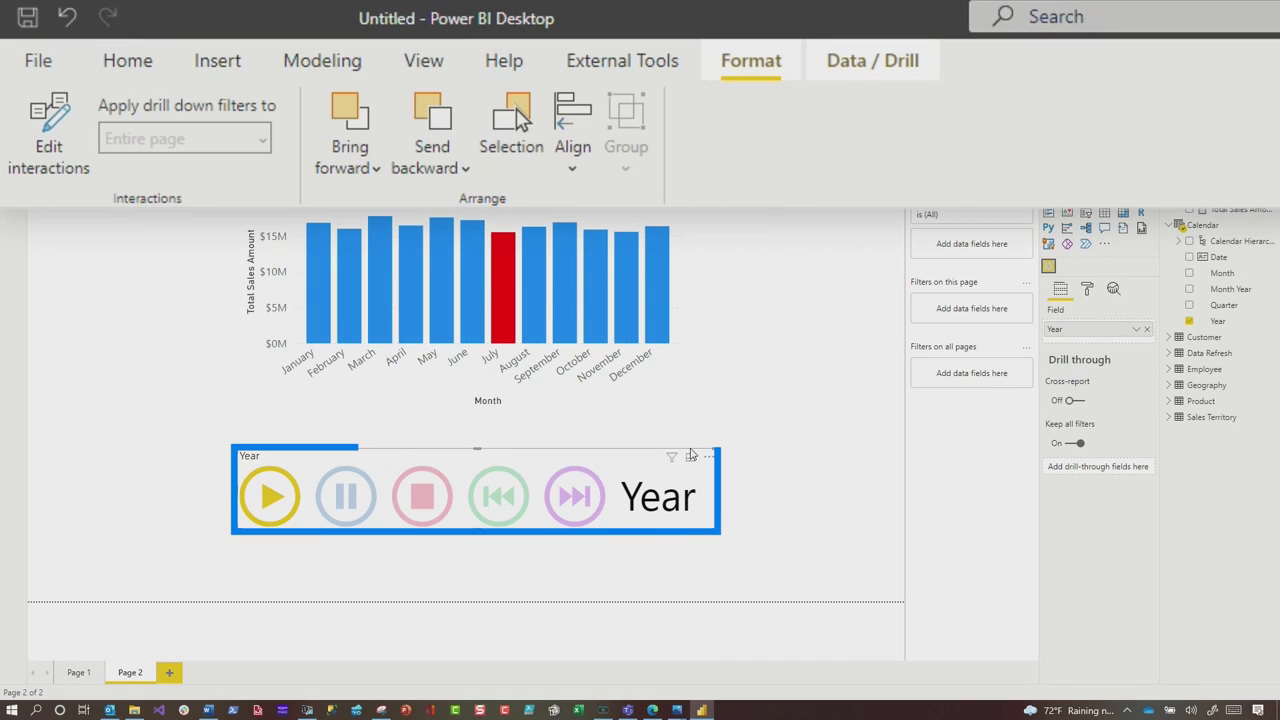
click(49, 125)
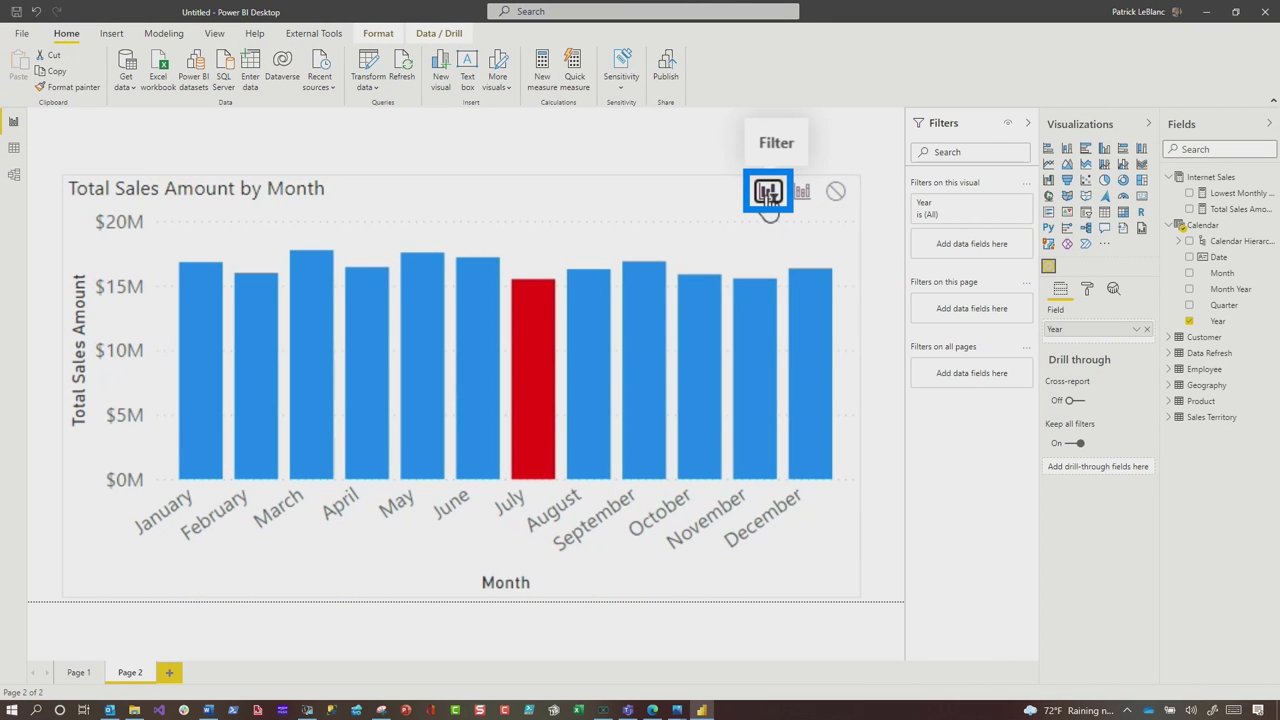
click(277, 500)
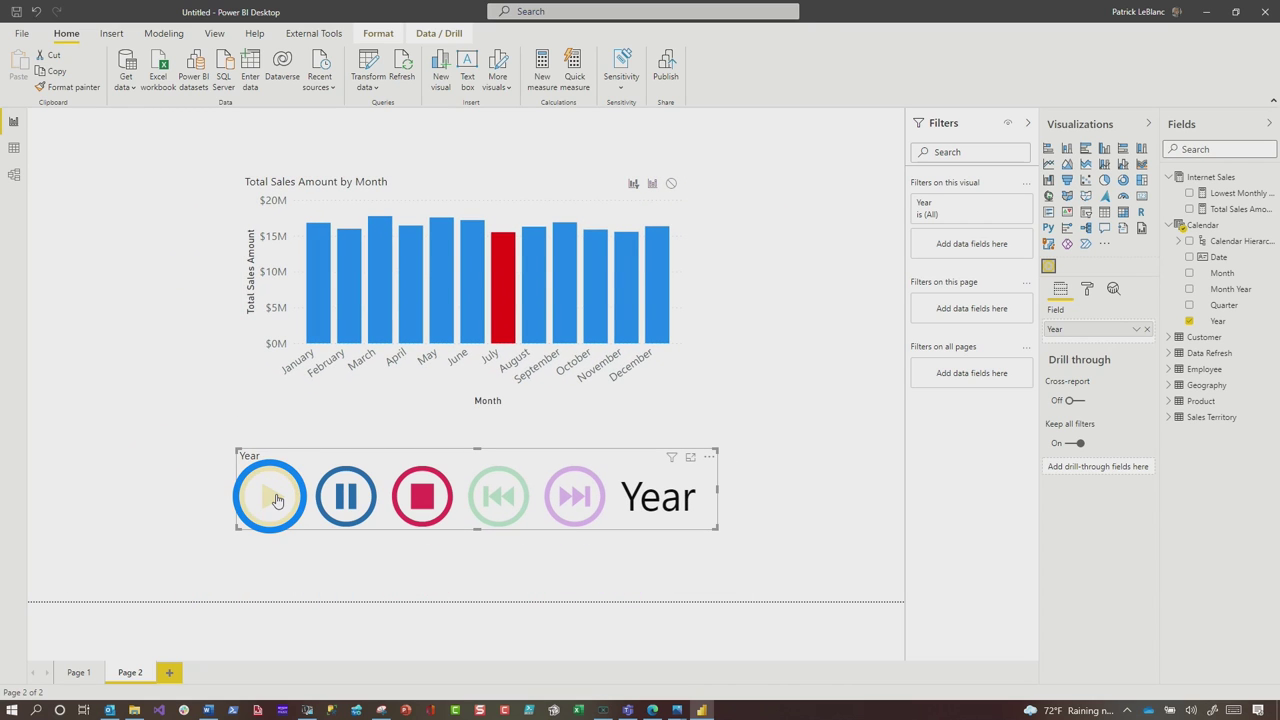